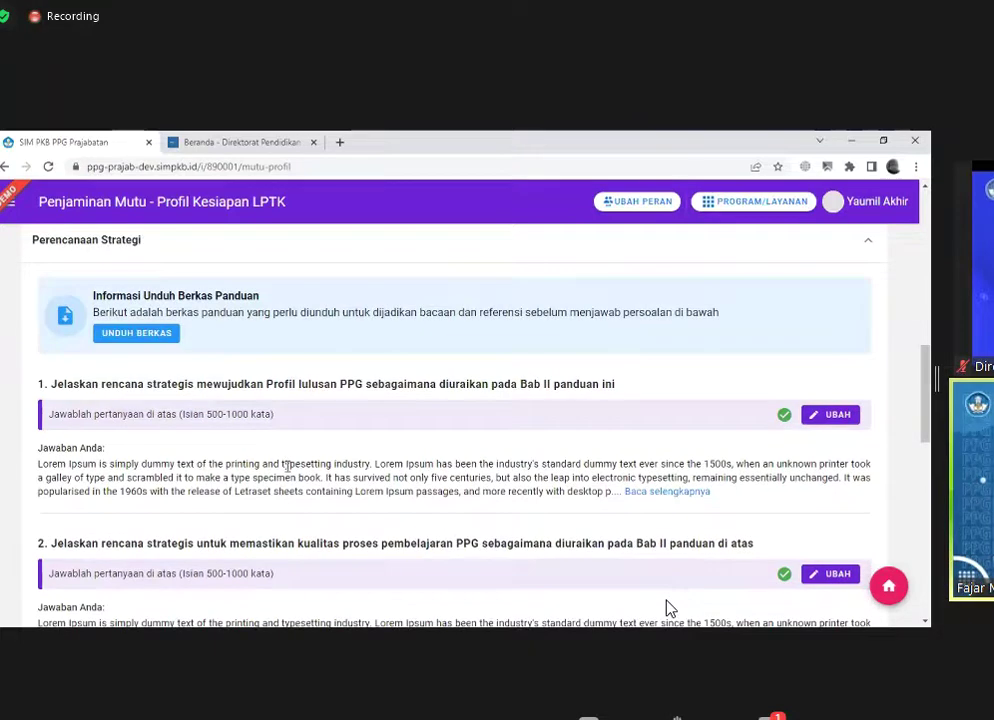
Step: Open the answer to Perencanaan Strategi question 1 for editing, read it through, and leave the editor without saving
scroll(288, 437, up, 1)
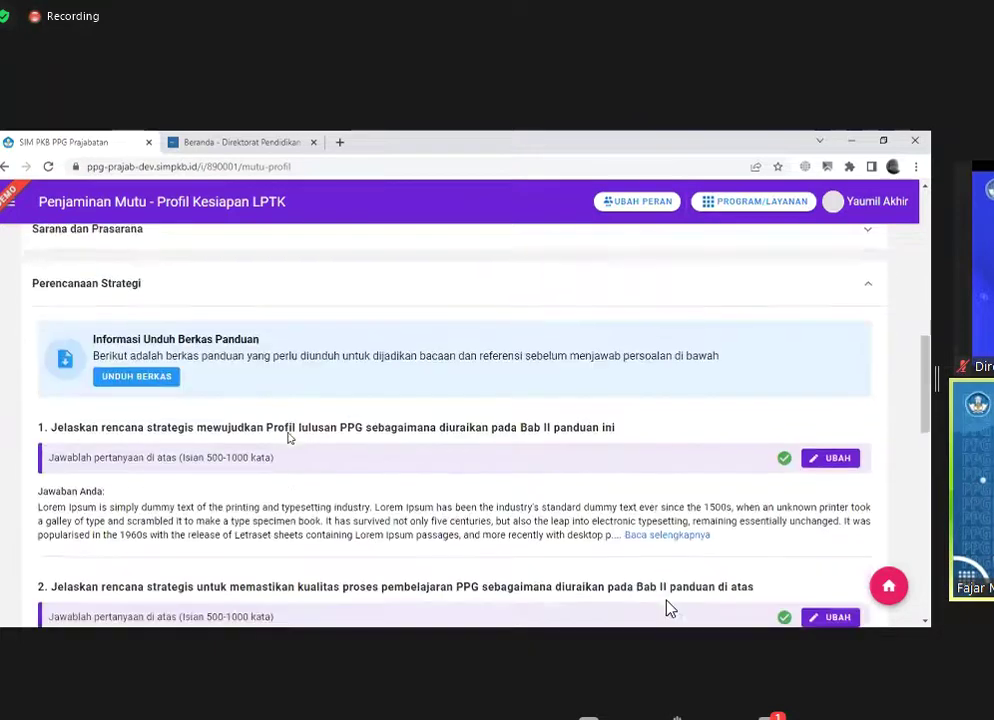
scroll(288, 437, down, 4)
scroll(288, 437, down, 5)
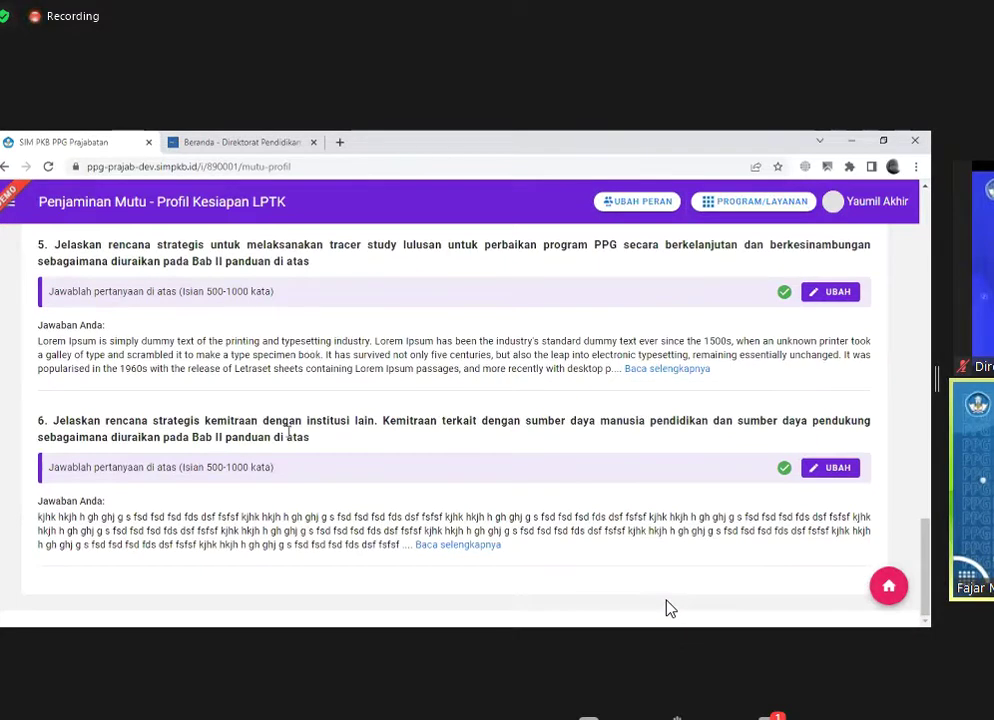
scroll(288, 432, up, 5)
scroll(288, 431, up, 3)
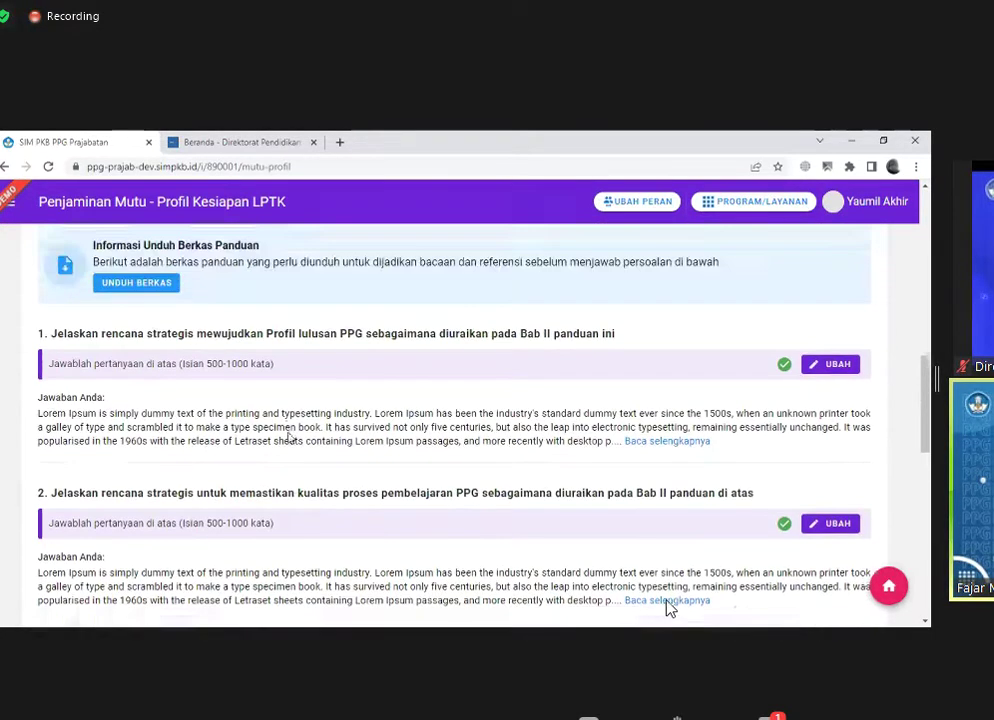
scroll(288, 431, up, 1)
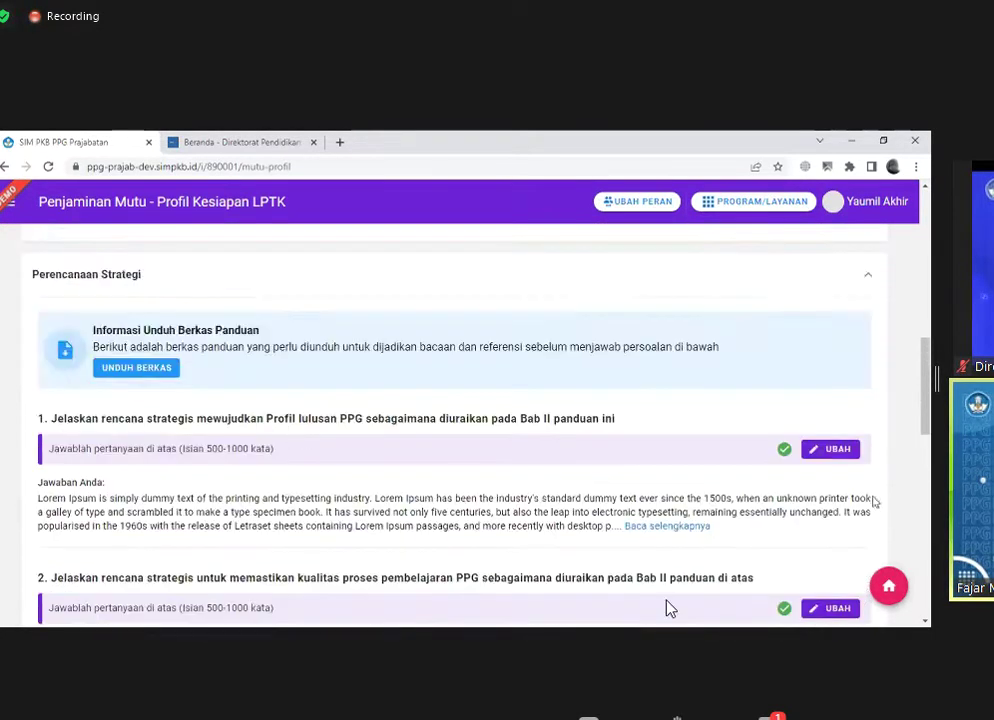
click(838, 451)
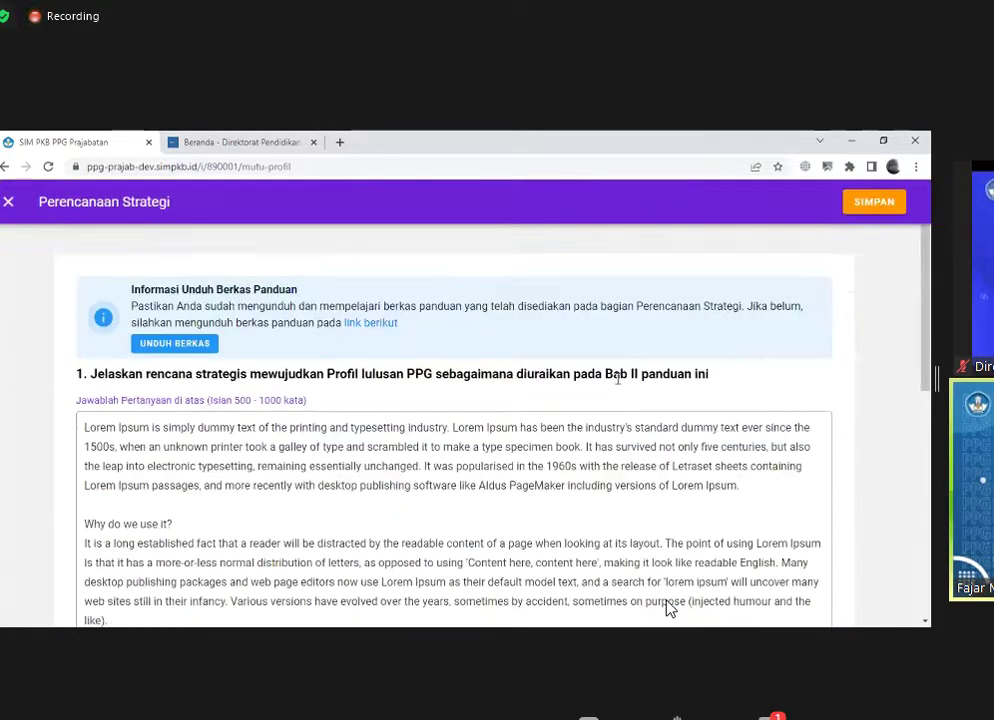
scroll(670, 608, down, 3)
scroll(670, 608, up, 2)
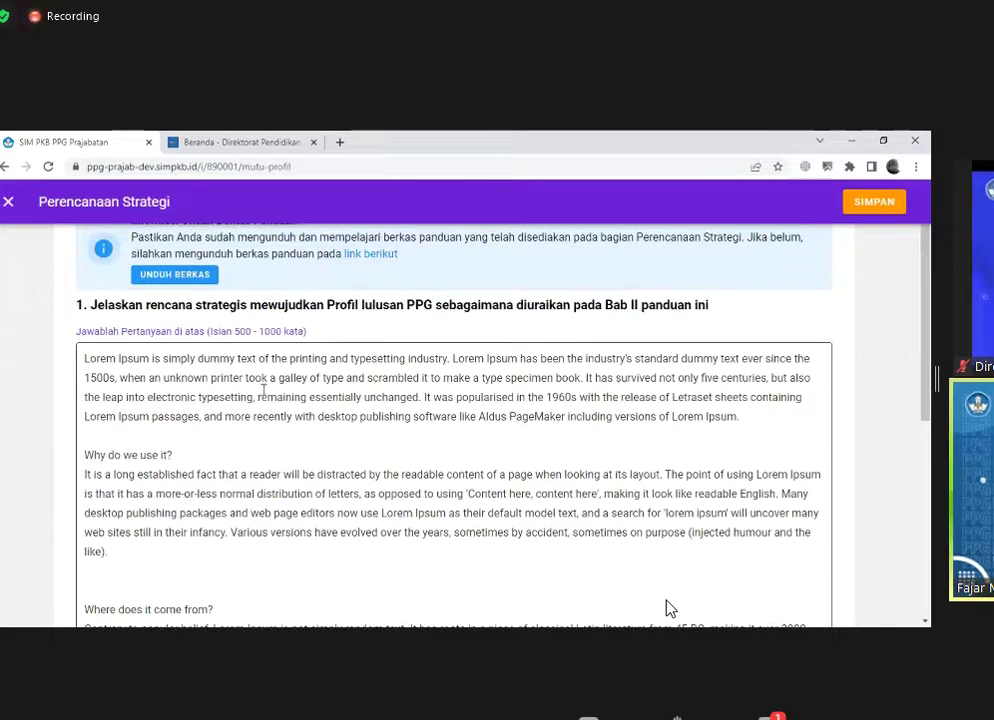
scroll(264, 391, down, 6)
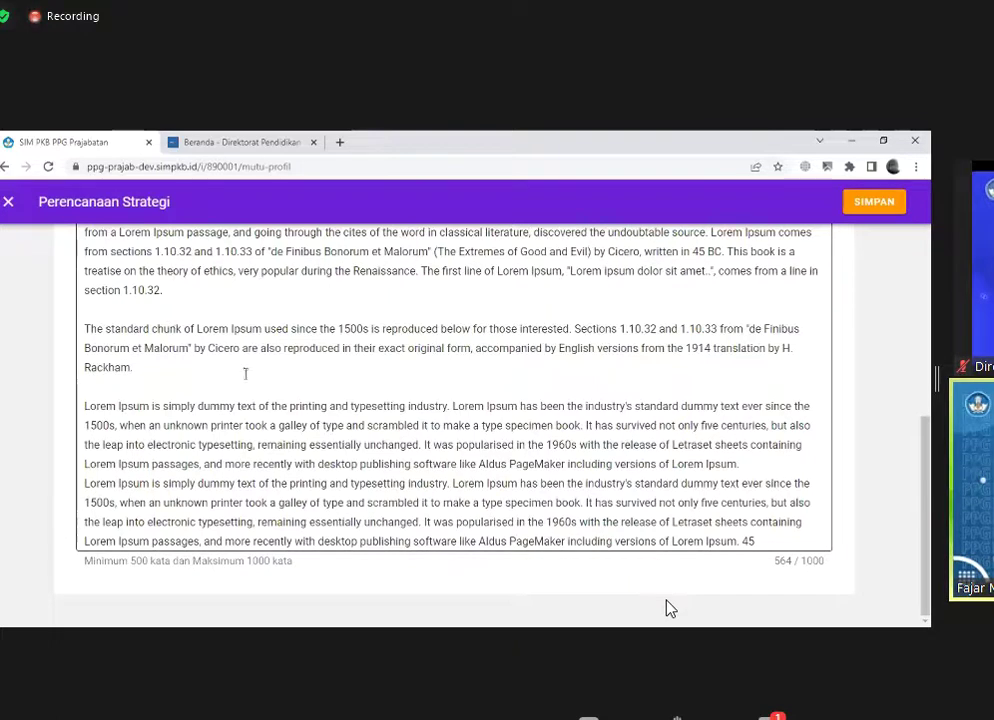
scroll(670, 609, up, 3)
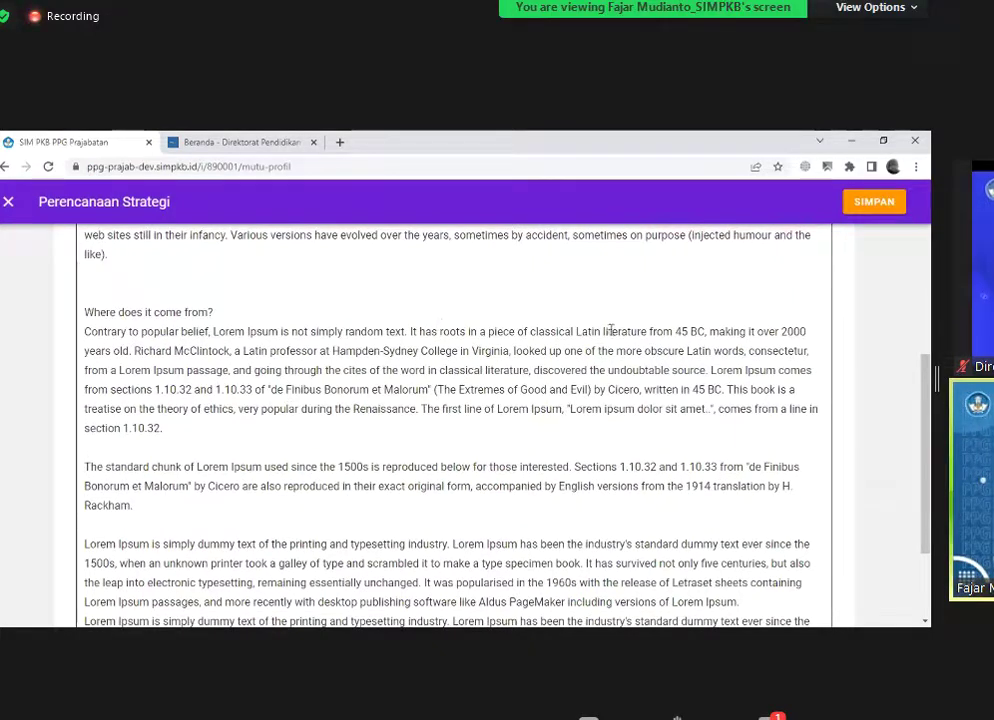
click(8, 202)
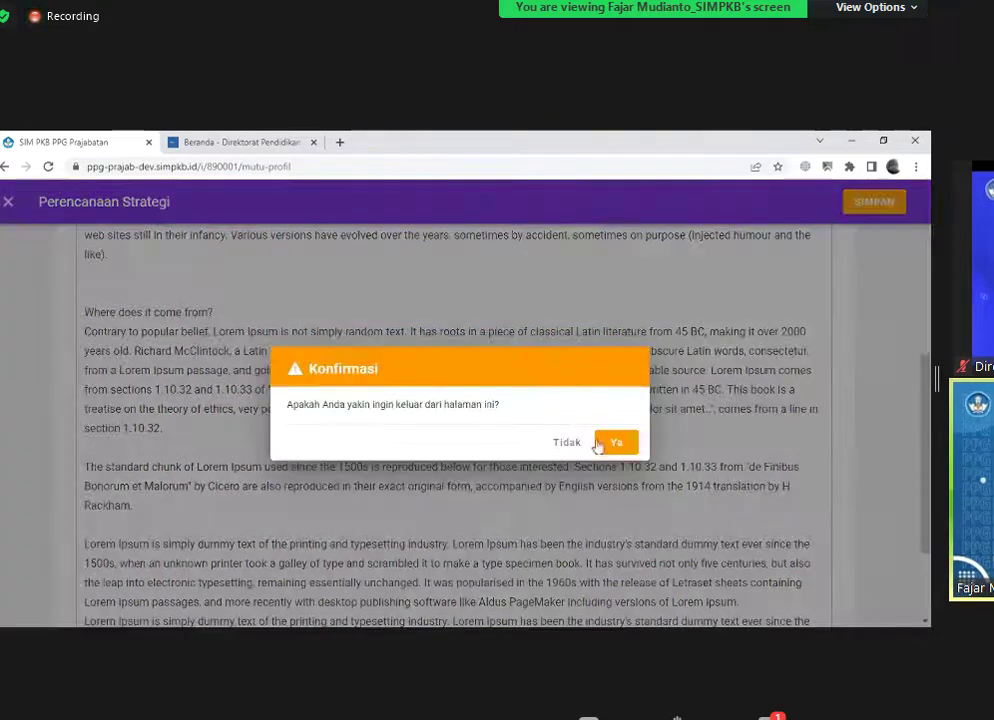
click(600, 443)
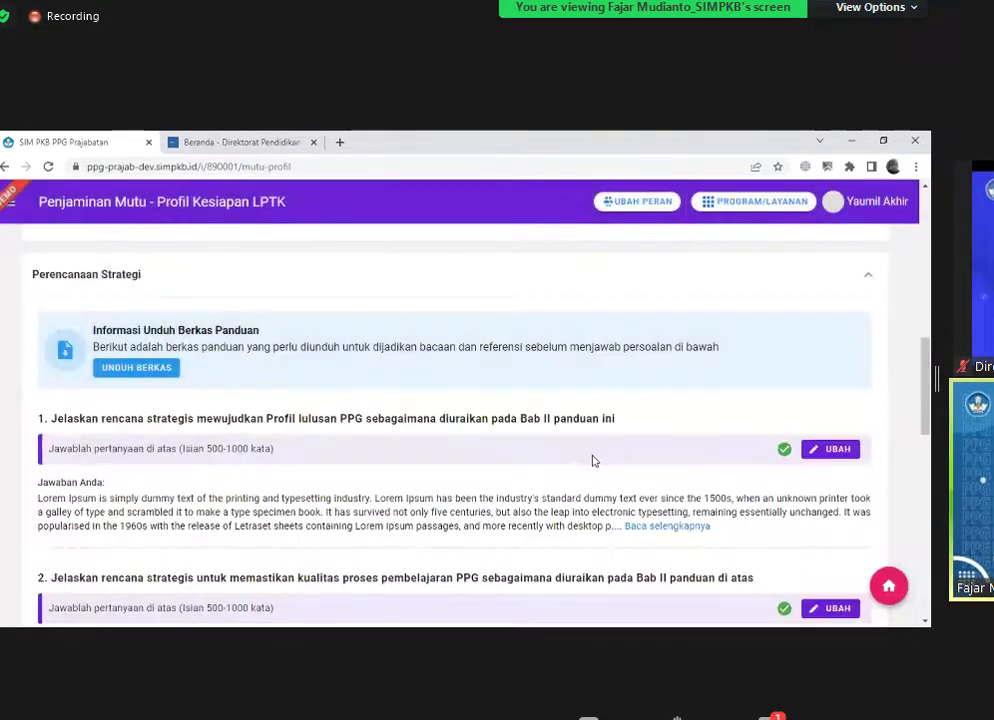
Step: Look through the remaining Perencanaan Strategi questions and collapse the section
scroll(592, 460, down, 8)
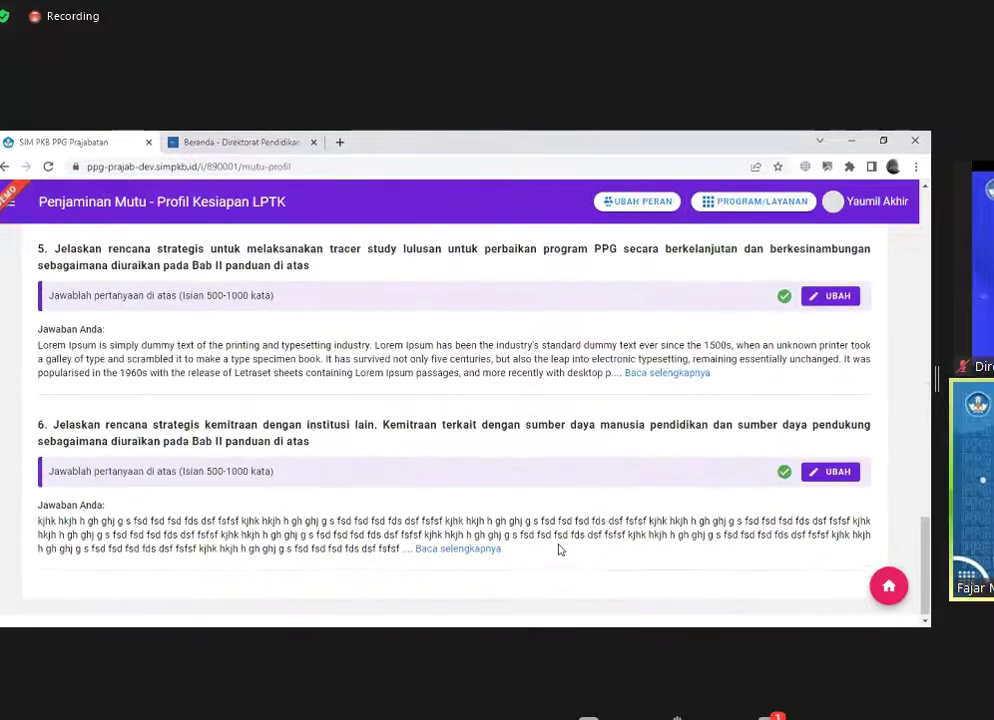
scroll(559, 546, up, 8)
scroll(559, 546, up, 3)
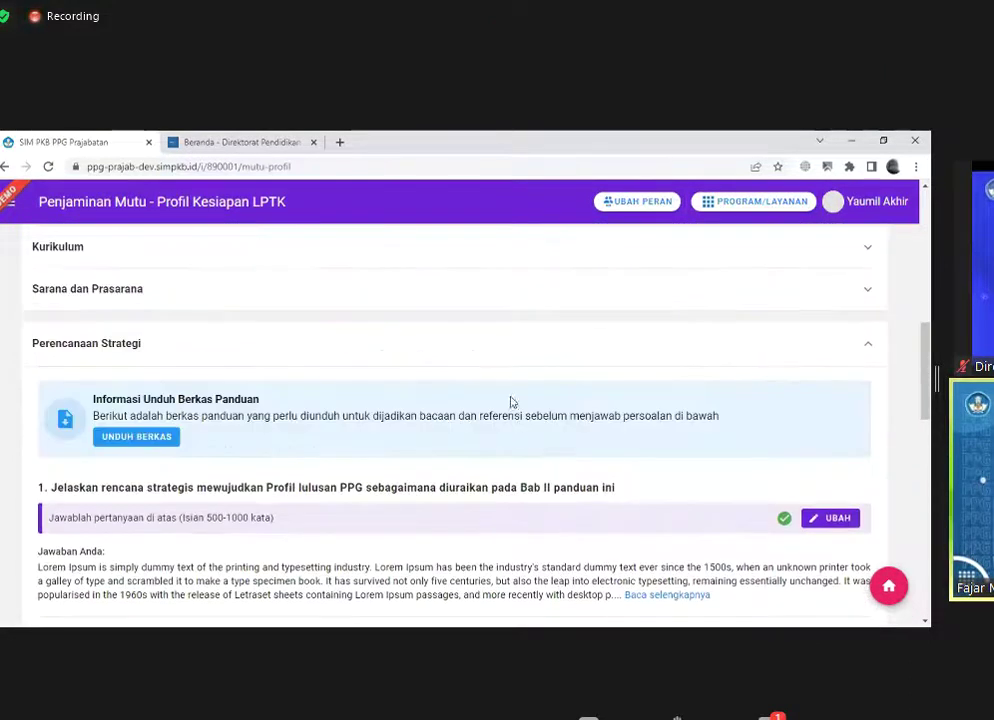
click(497, 355)
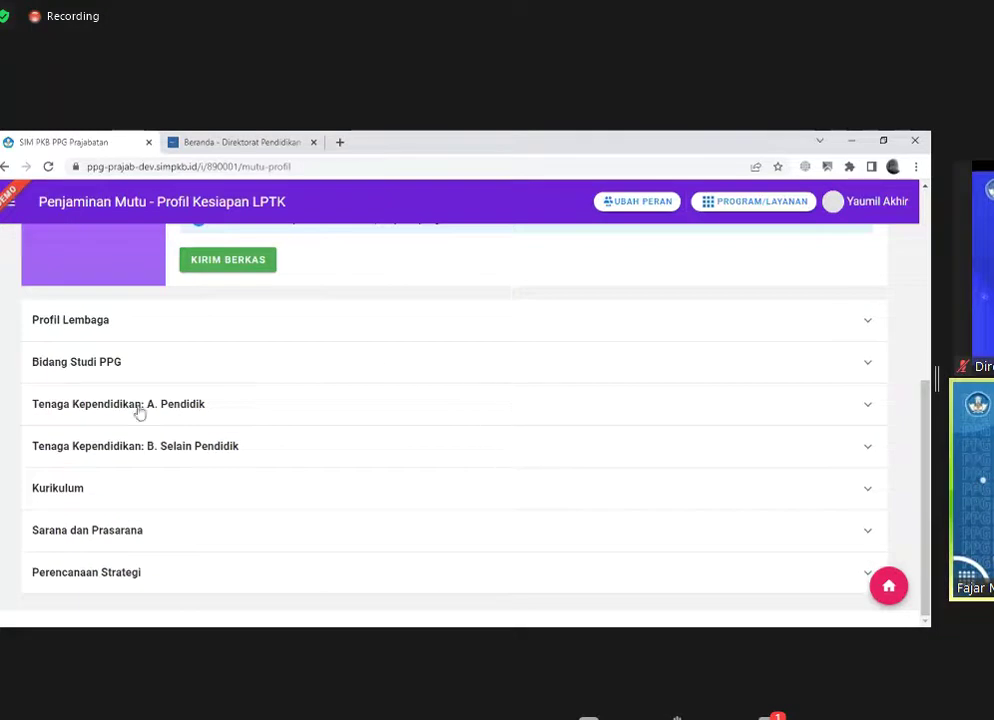
Step: Check the Prasyarat Kelengkapan Data list, submit the LPTK file for verification and confirm sending it
scroll(534, 597, up, 2)
scroll(534, 597, up, 2)
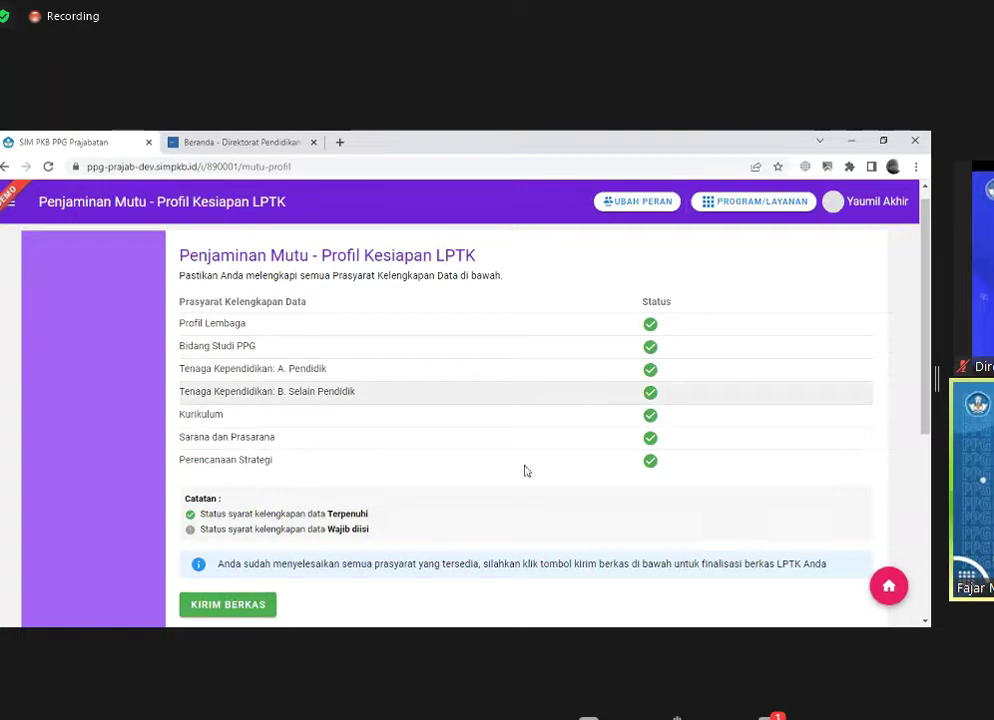
click(251, 609)
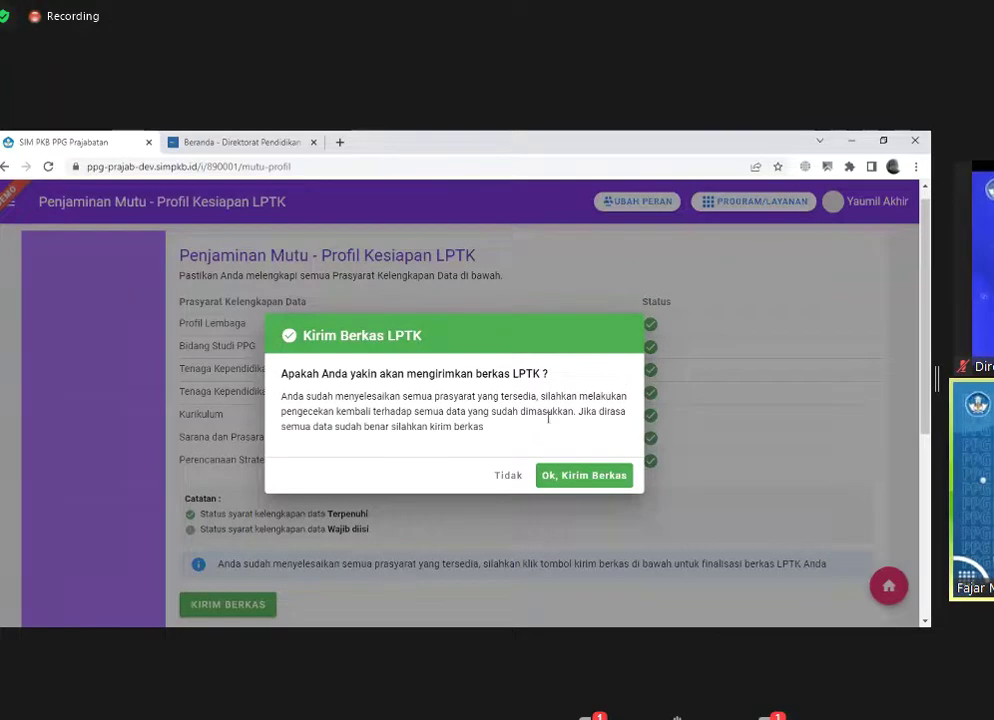
click(508, 475)
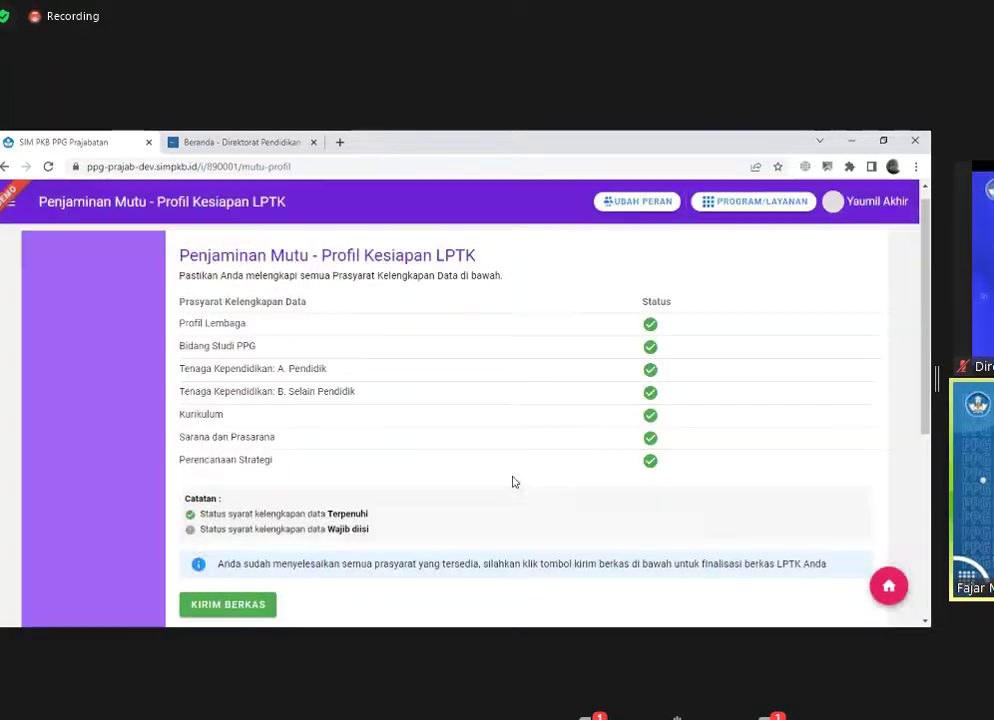
scroll(512, 481, down, 4)
scroll(477, 543, up, 3)
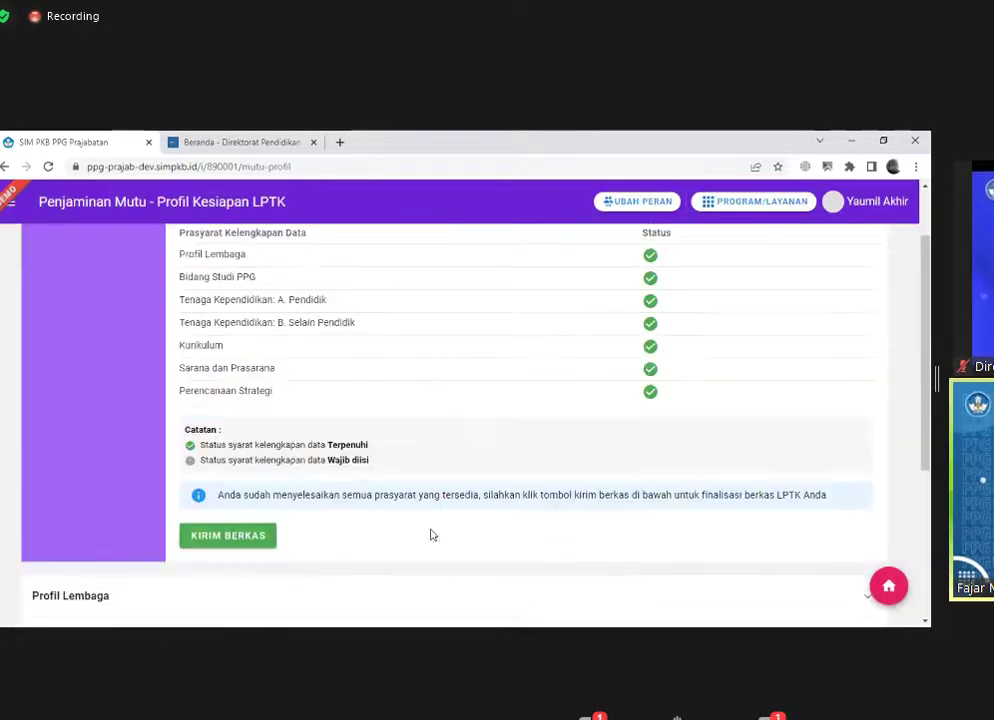
click(224, 538)
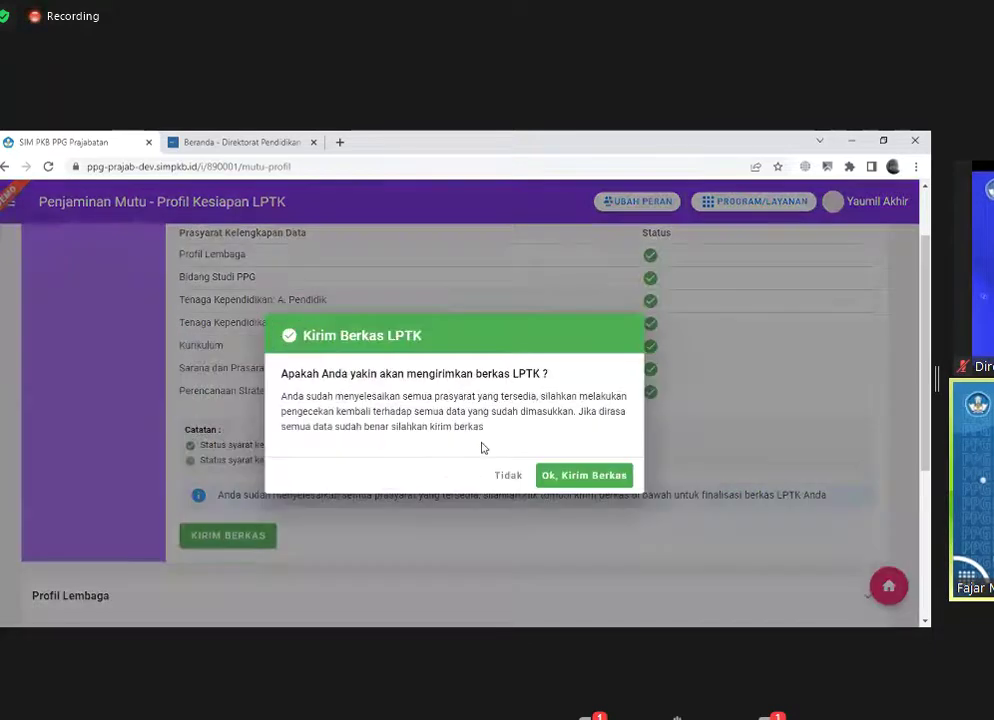
click(583, 475)
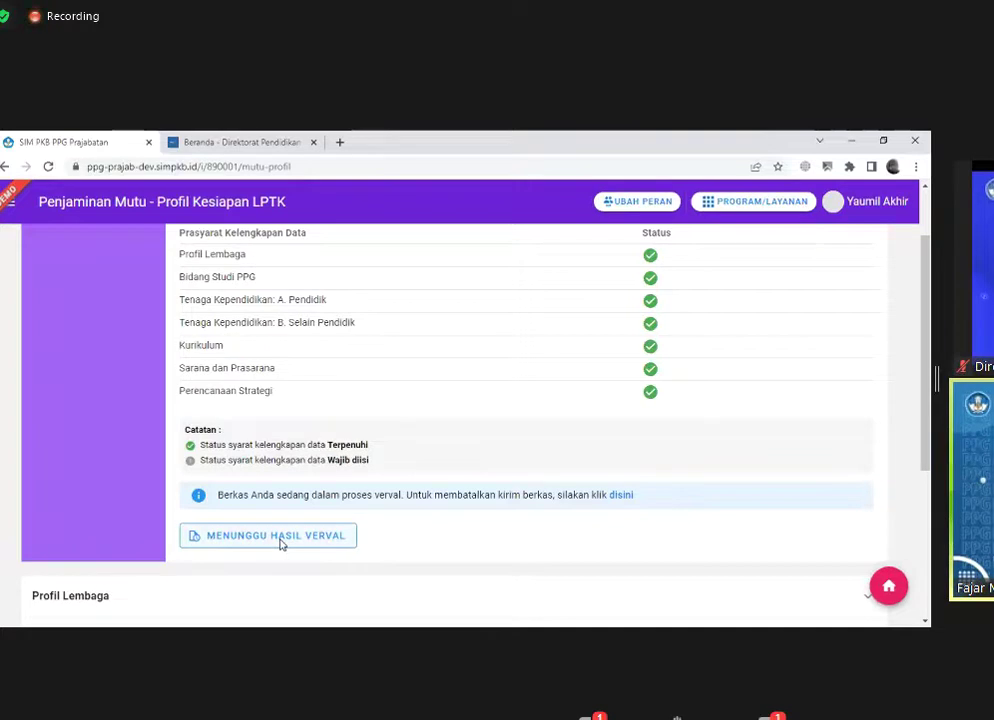
Step: Withdraw the submitted LPTK file from the verification process and confirm the cancellation
scroll(281, 543, up, 2)
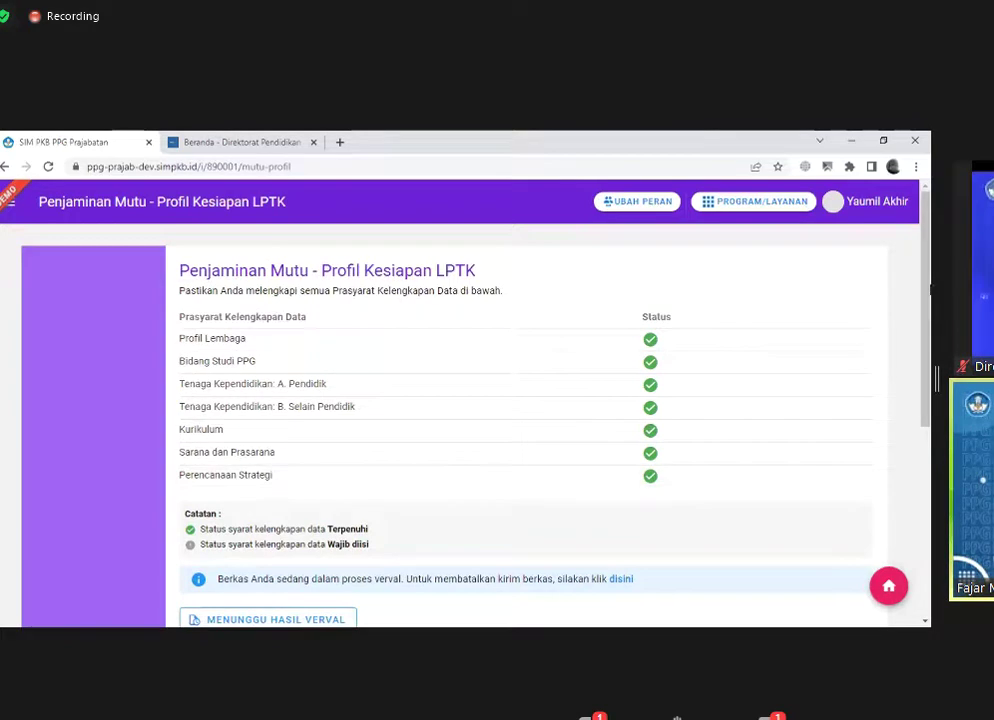
scroll(281, 541, down, 1)
scroll(460, 420, down, 3)
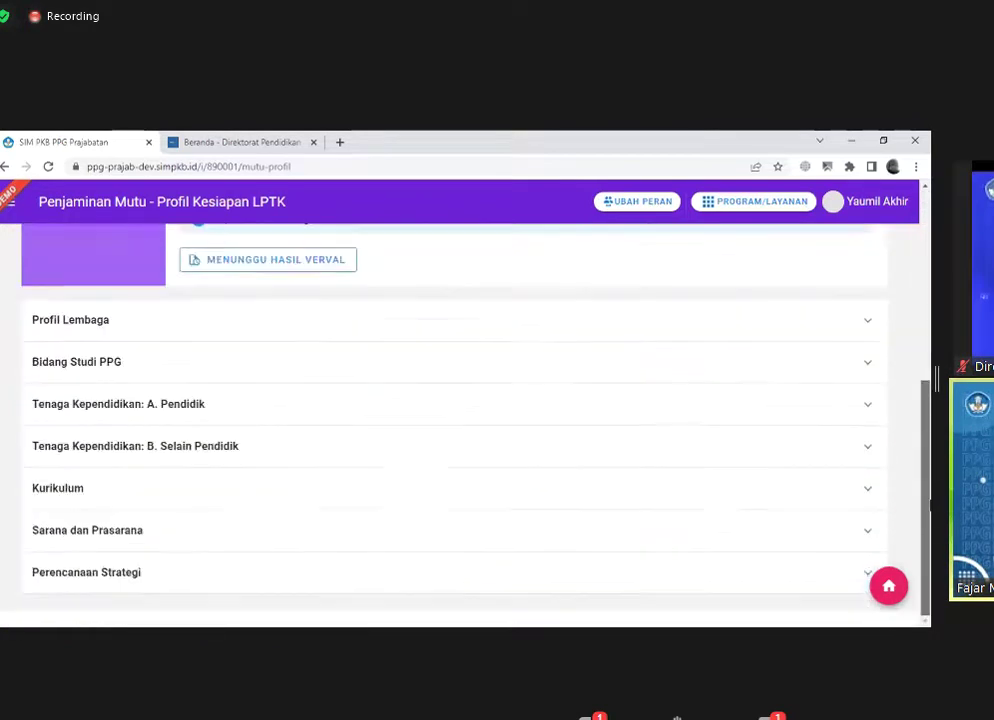
drag(926, 460, 926, 238)
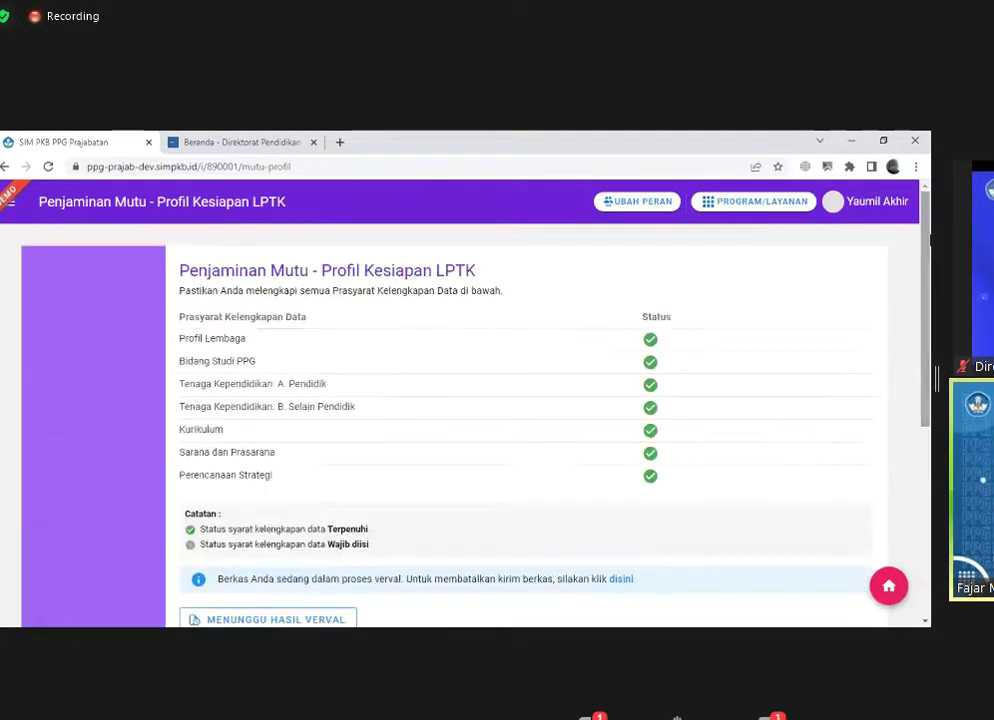
mouse_move(927, 238)
mouse_down()
mouse_move(927, 268)
mouse_move(927, 253)
mouse_up()
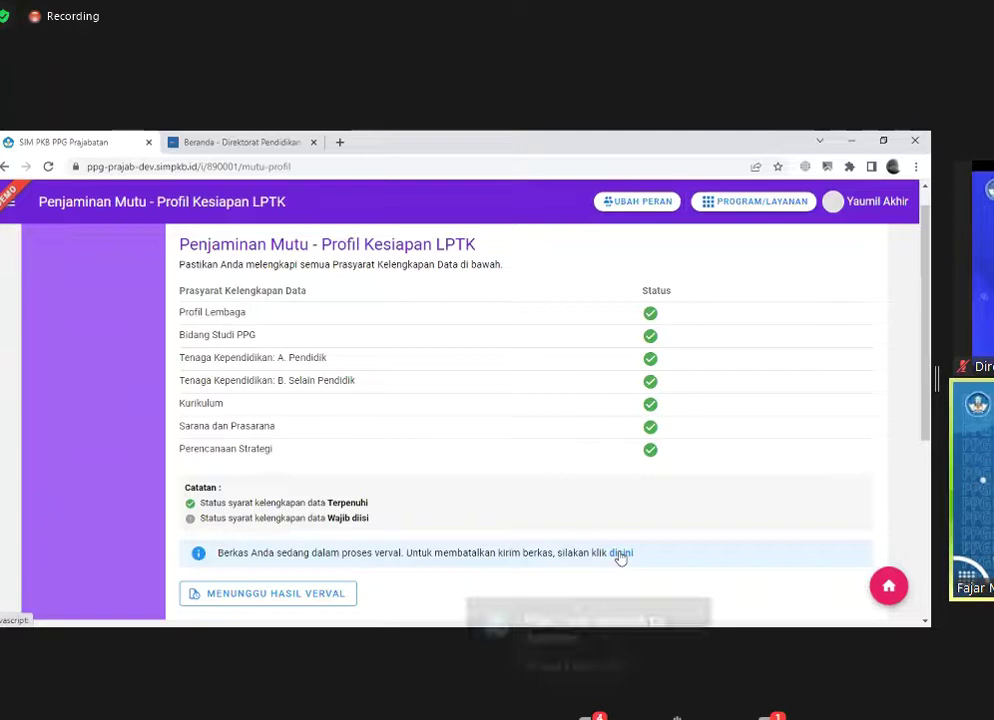
click(621, 553)
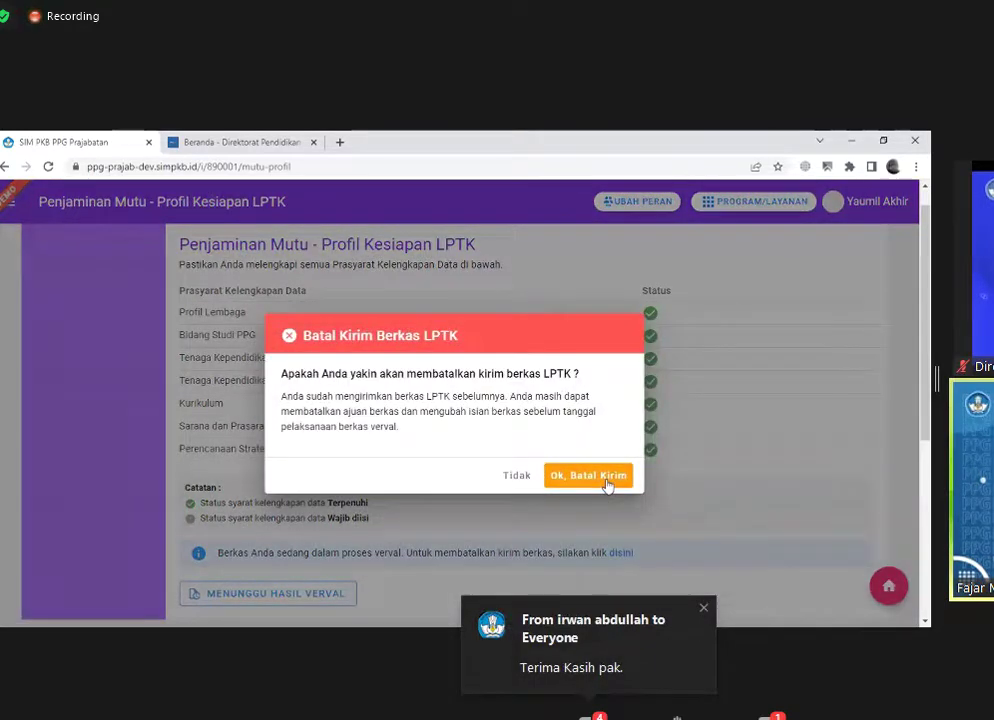
click(607, 484)
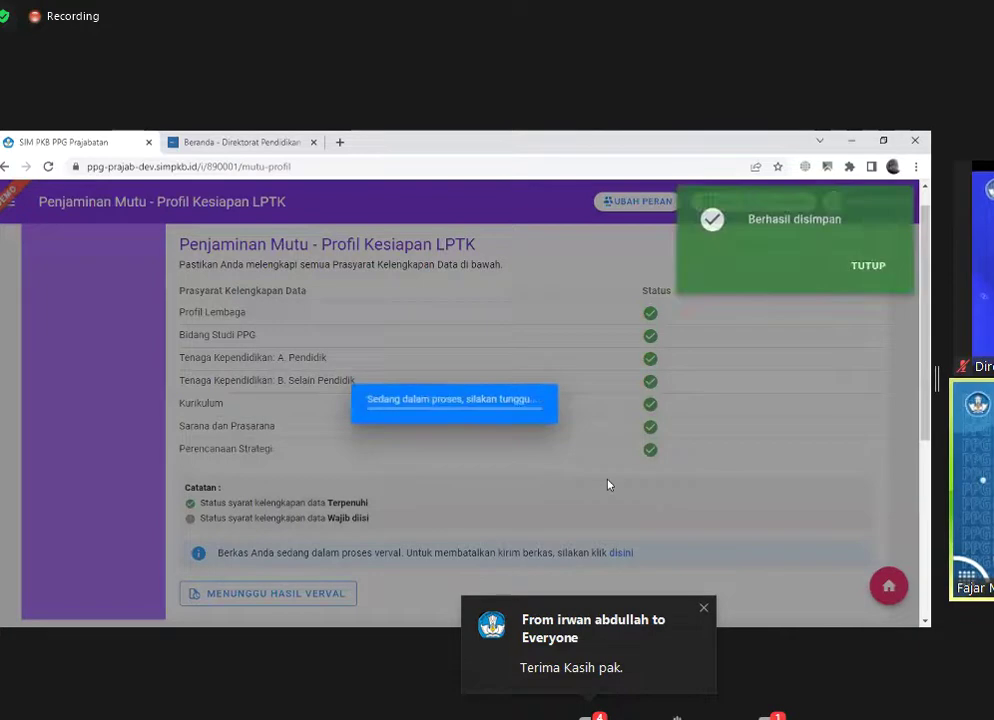
Step: Submit the LPTK file for verification again and confirm sending it
scroll(620, 460, down, 3)
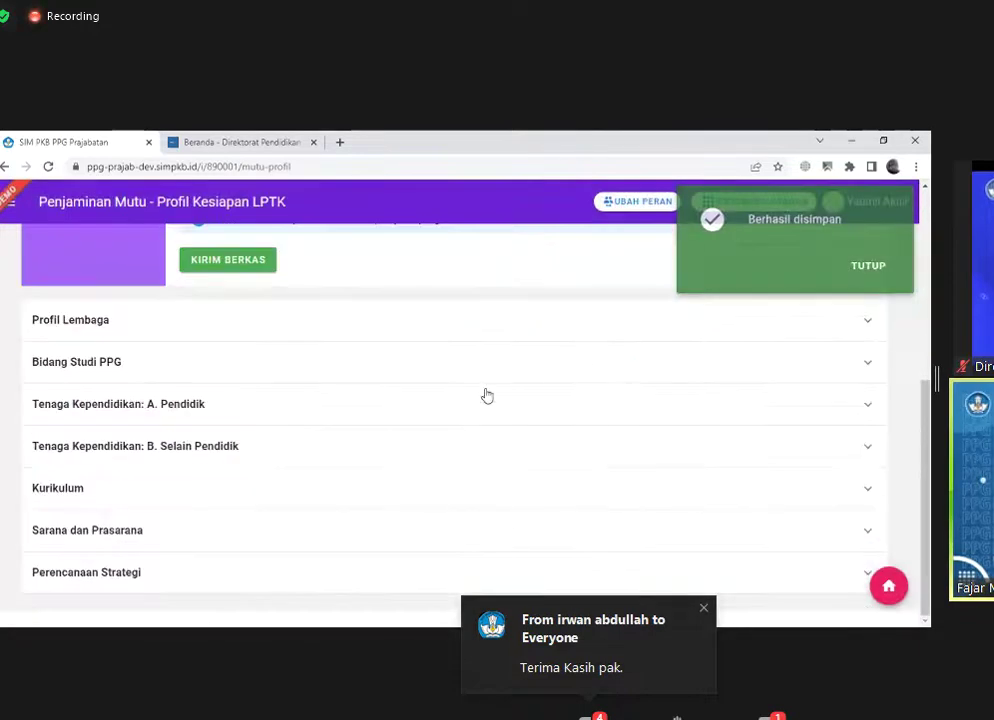
scroll(595, 515, up, 2)
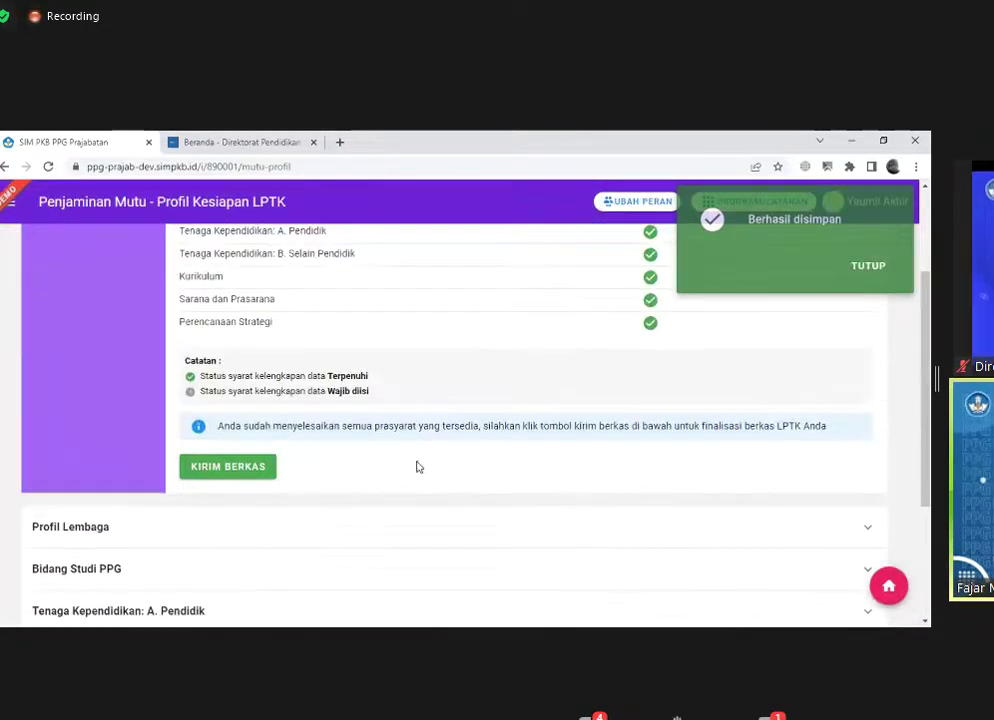
scroll(377, 474, up, 1)
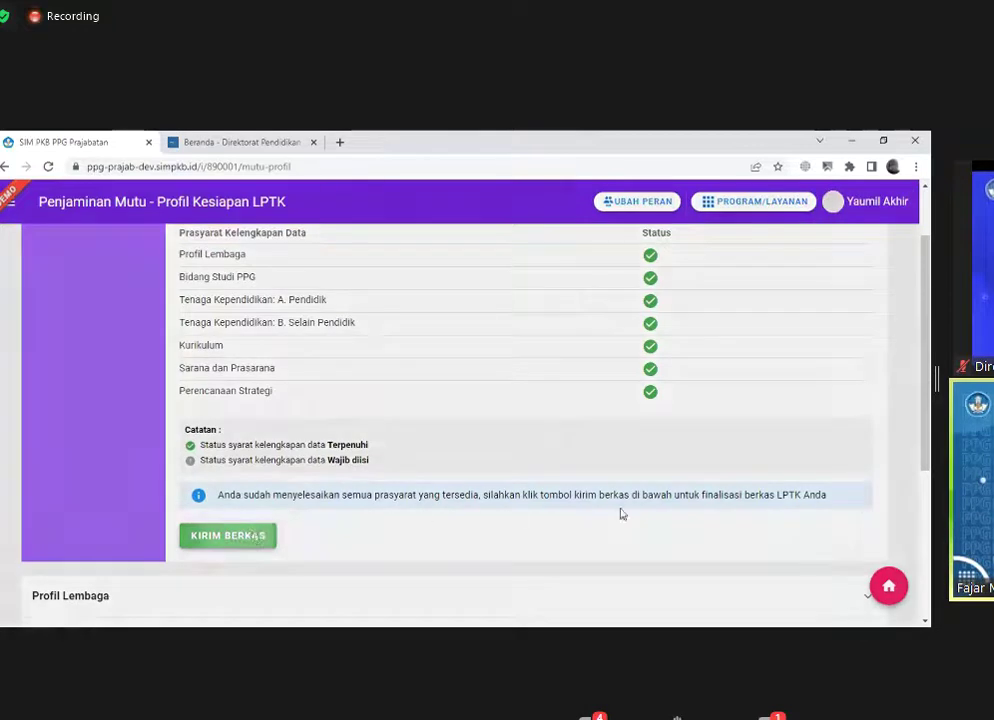
click(250, 536)
click(595, 476)
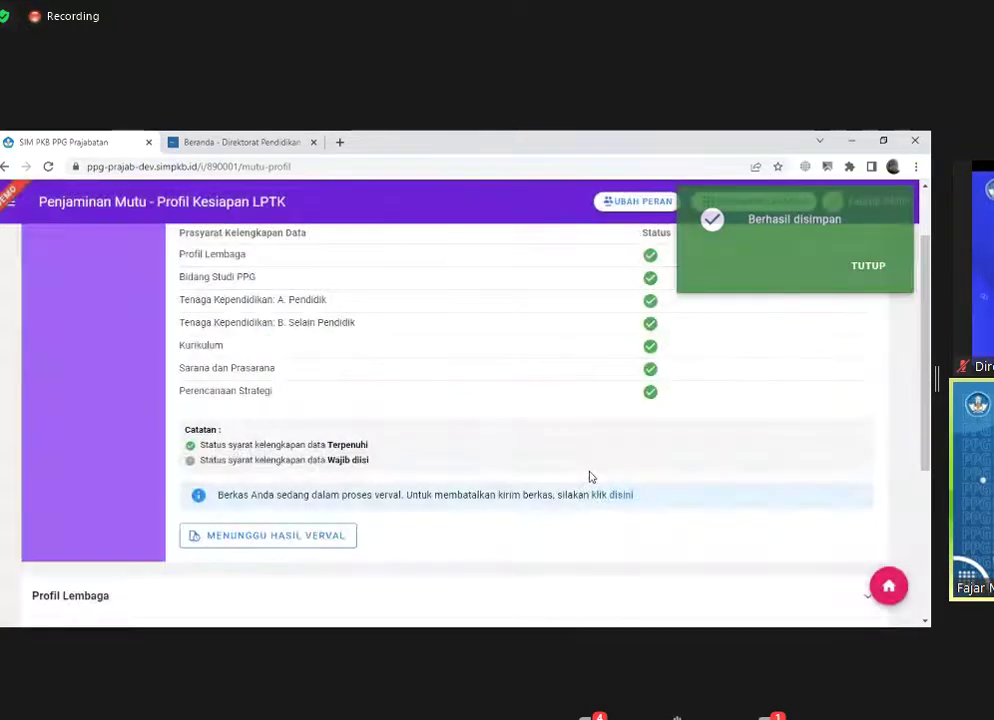
scroll(590, 477, up, 1)
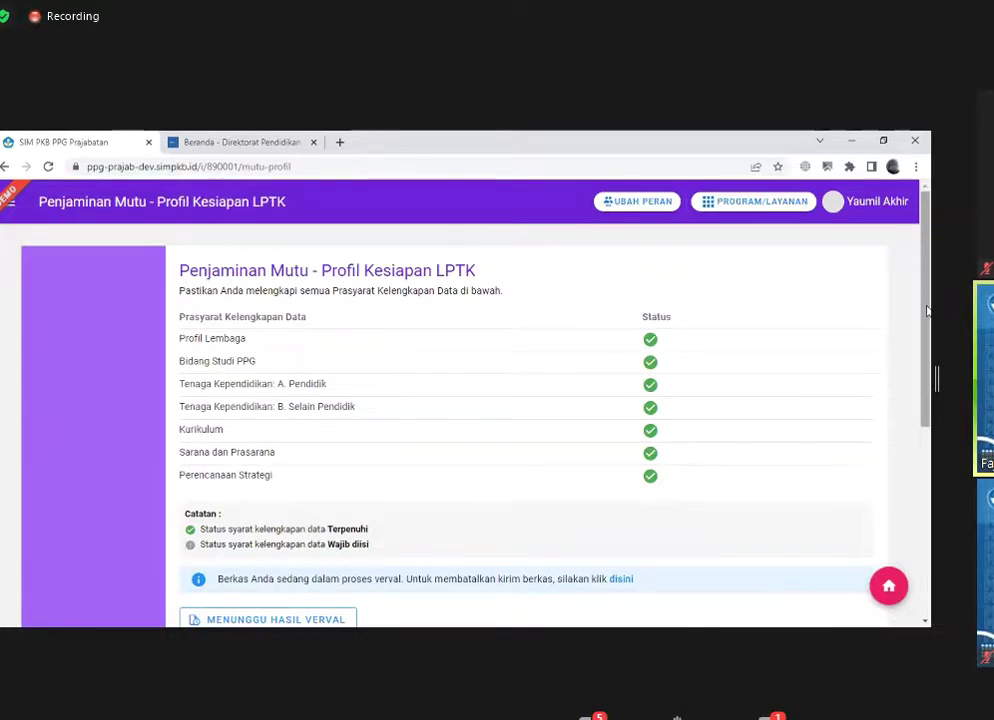
Step: Open bantuan.simpkb.id in a new tab, browse its program documentation, and return to the LPTK readiness profile page
key(ctrl+t)
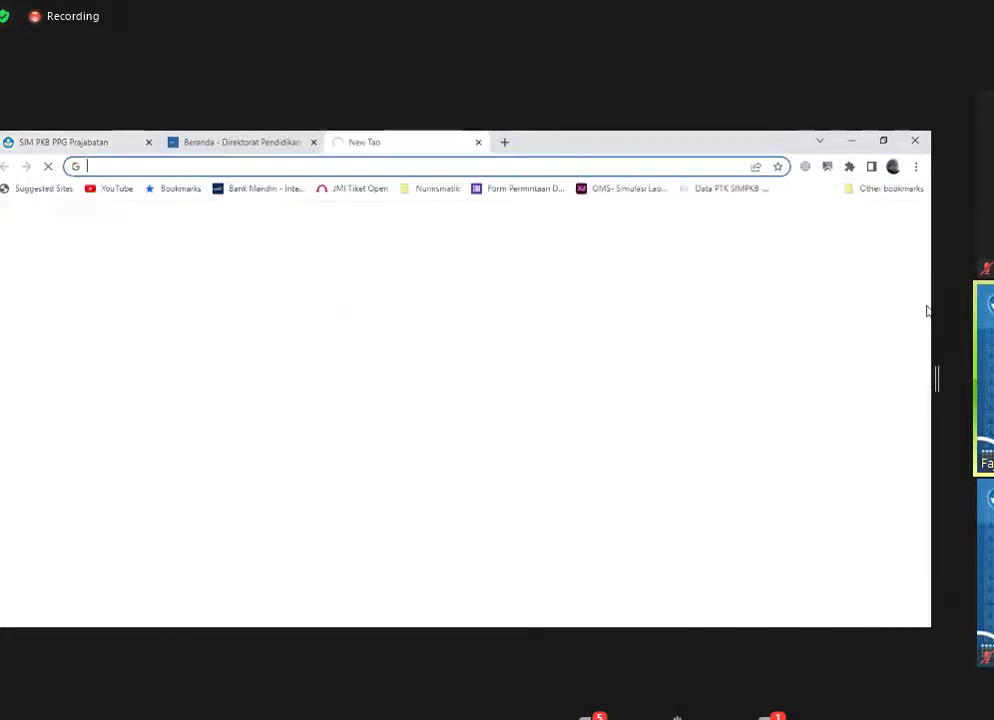
text(bantuan)
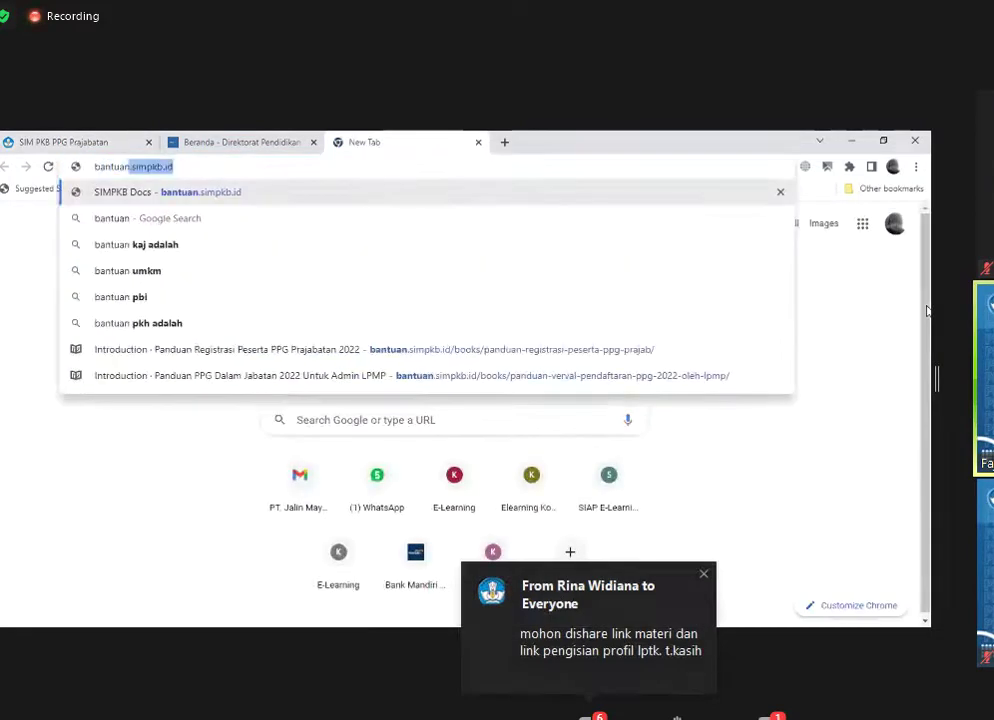
key(Return)
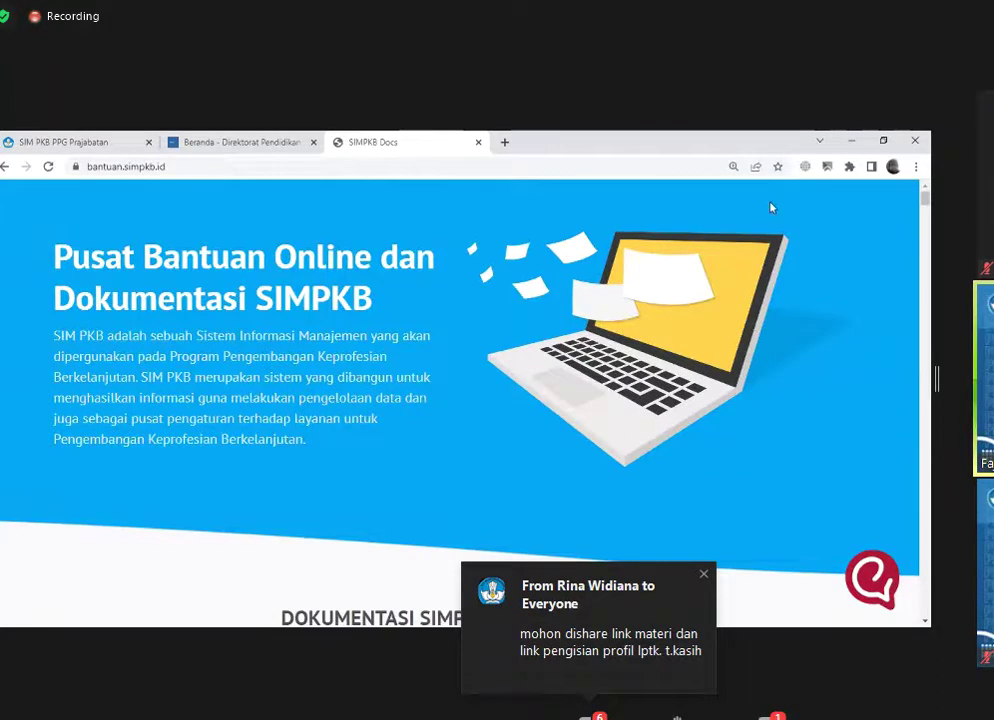
scroll(661, 453, down, 3)
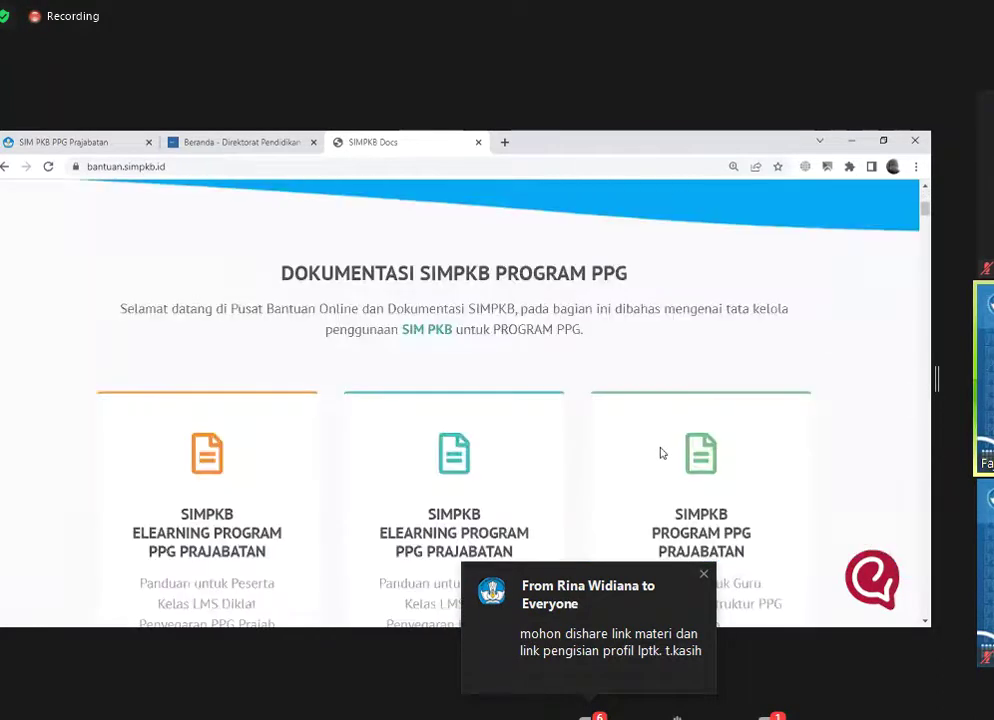
scroll(661, 453, down, 1)
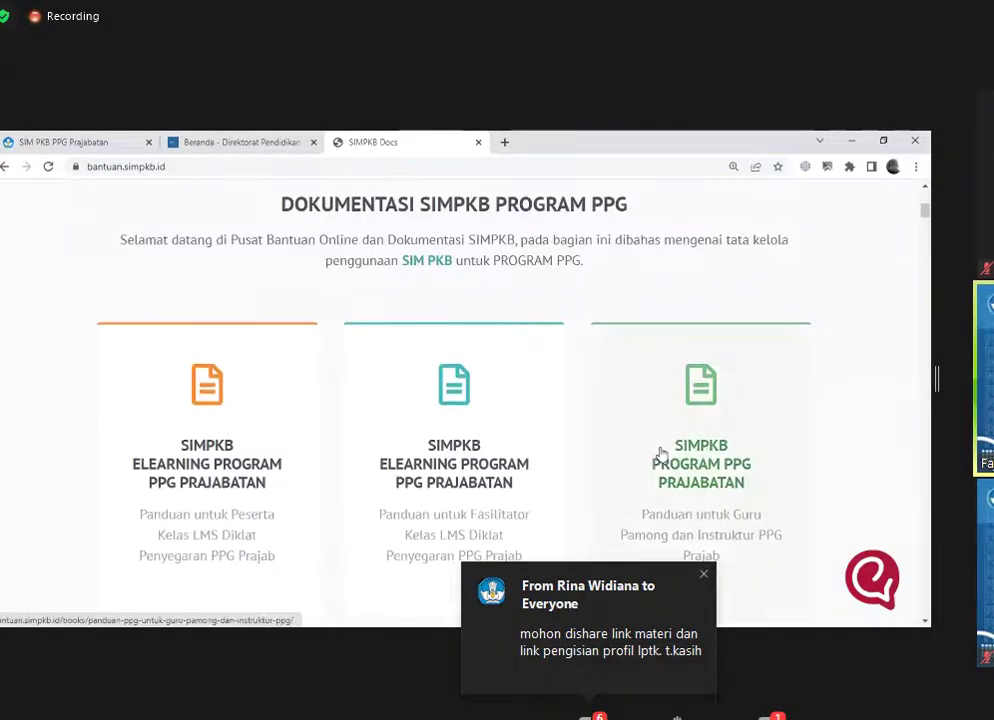
scroll(661, 453, down, 1)
scroll(660, 453, down, 2)
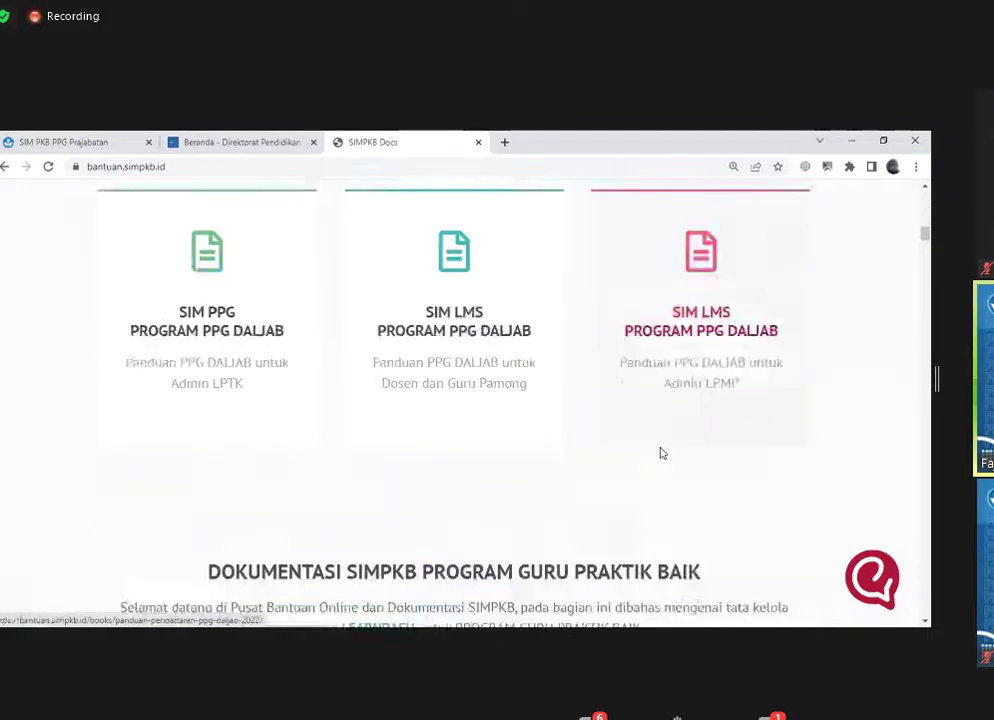
scroll(660, 453, down, 8)
scroll(660, 453, down, 6)
drag(925, 292, 923, 205)
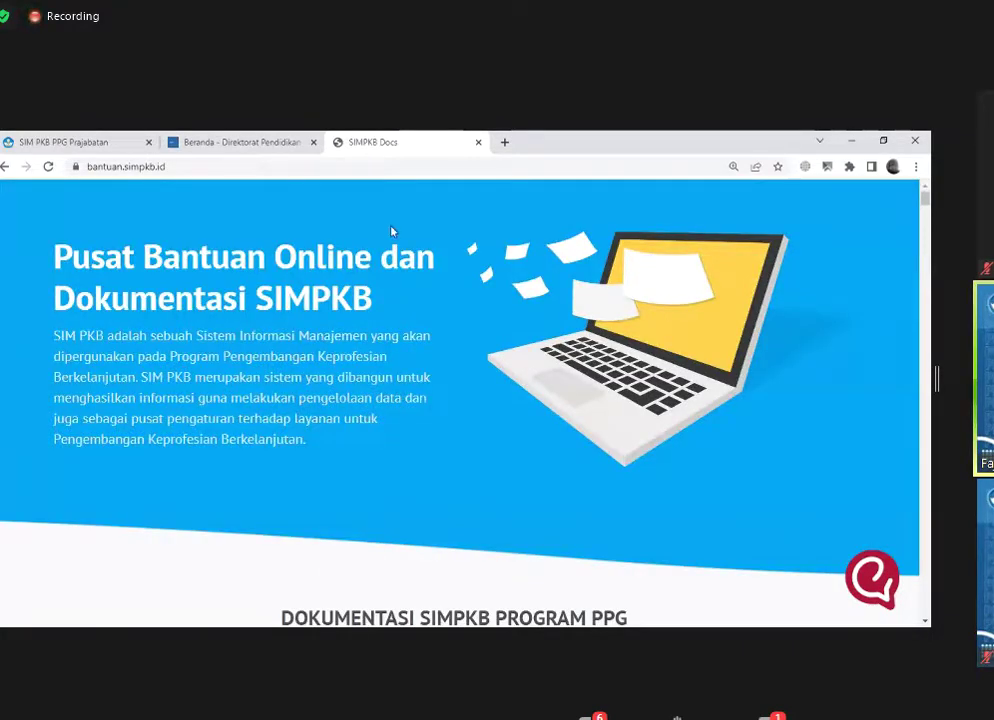
click(243, 143)
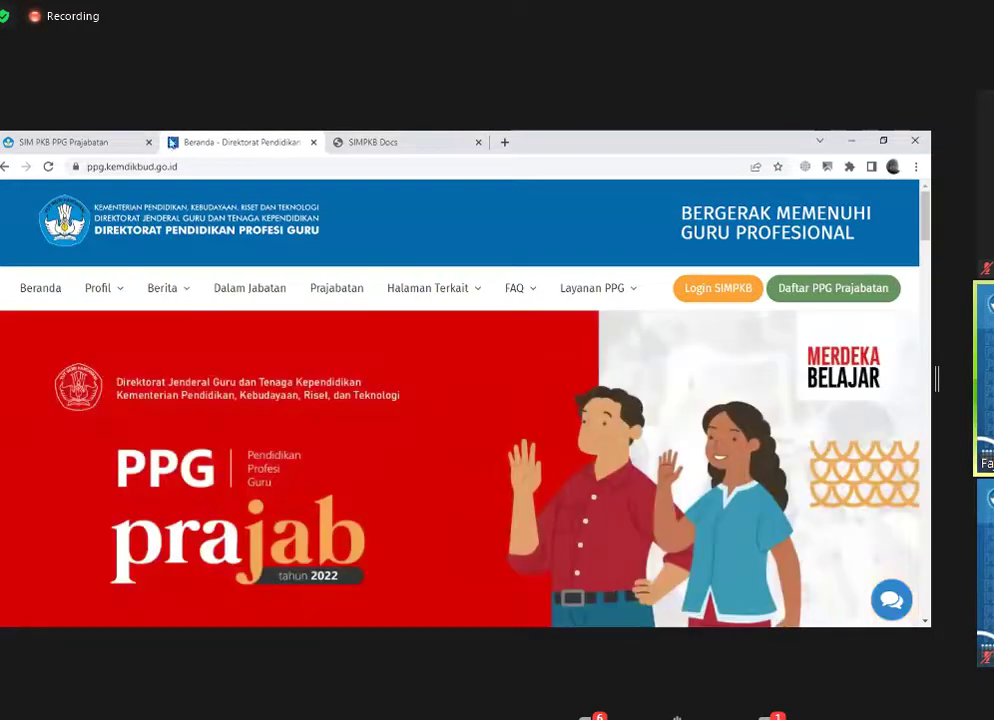
click(76, 143)
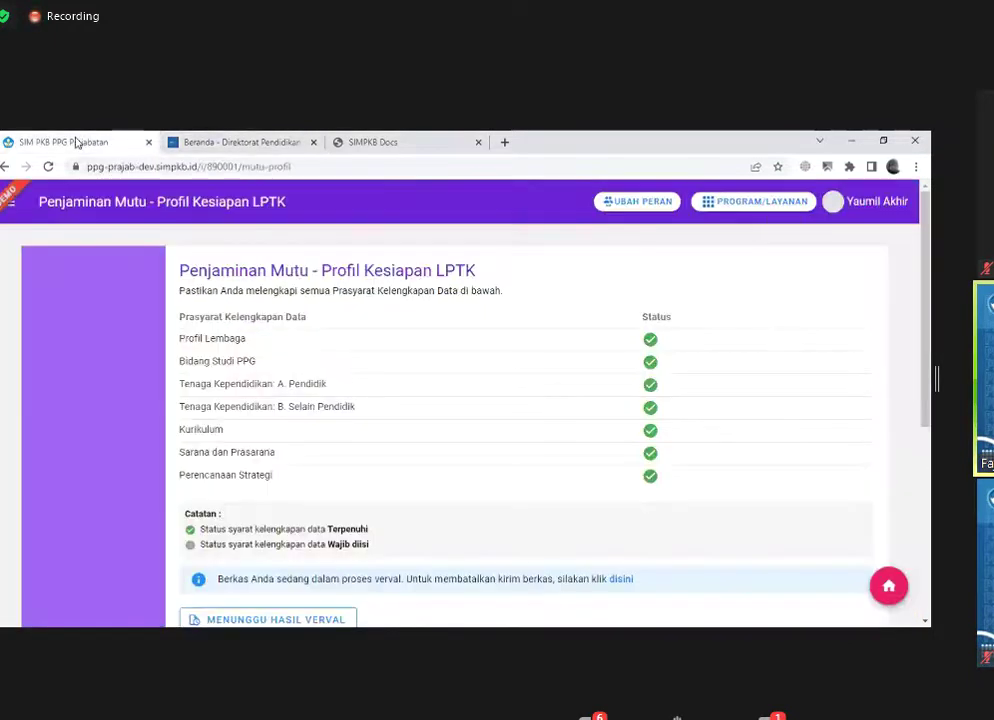